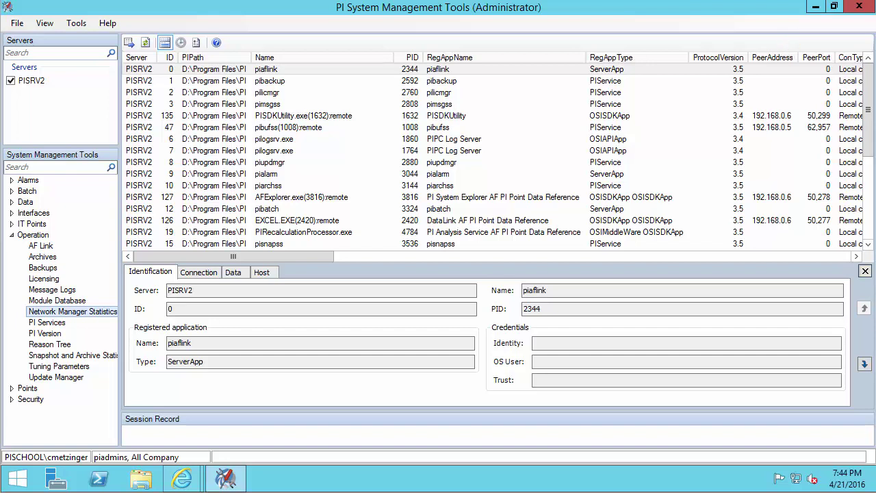
Sort the connections by peer address in descending order and select the rows from PISDKUtility (ID 135) through SMTHost (ID 132).
click(778, 57)
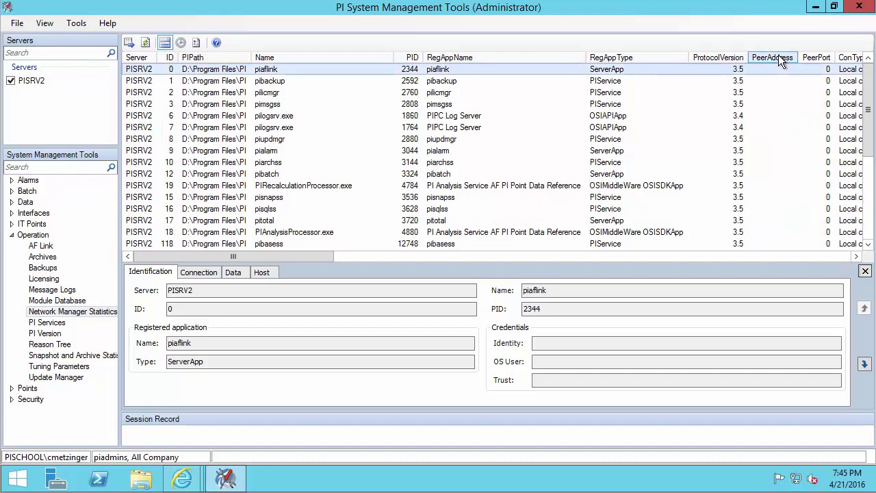
click(778, 58)
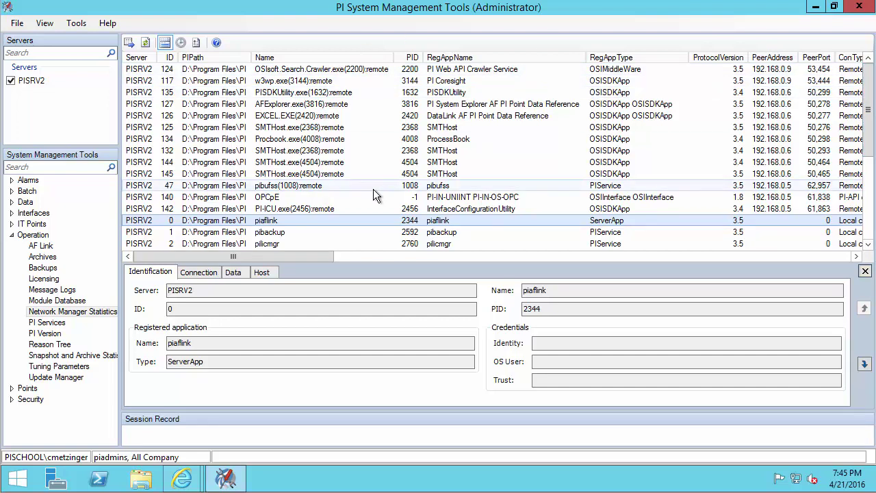
click(341, 97)
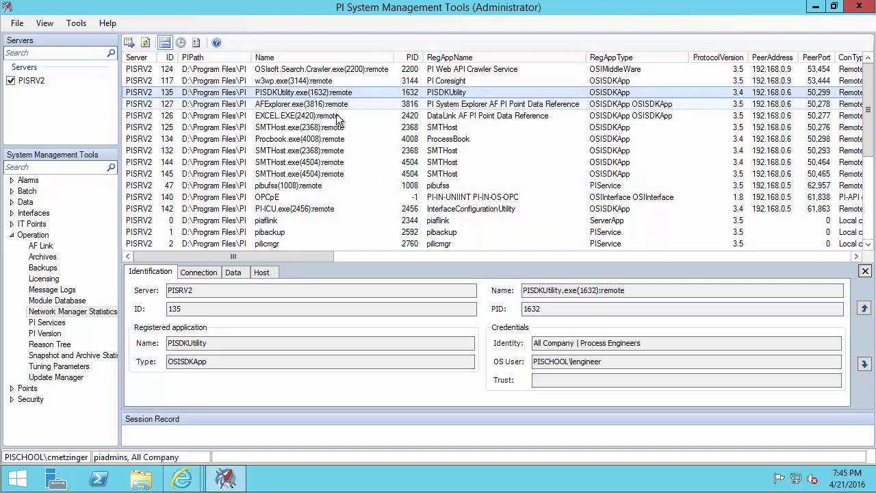
shift+click(339, 152)
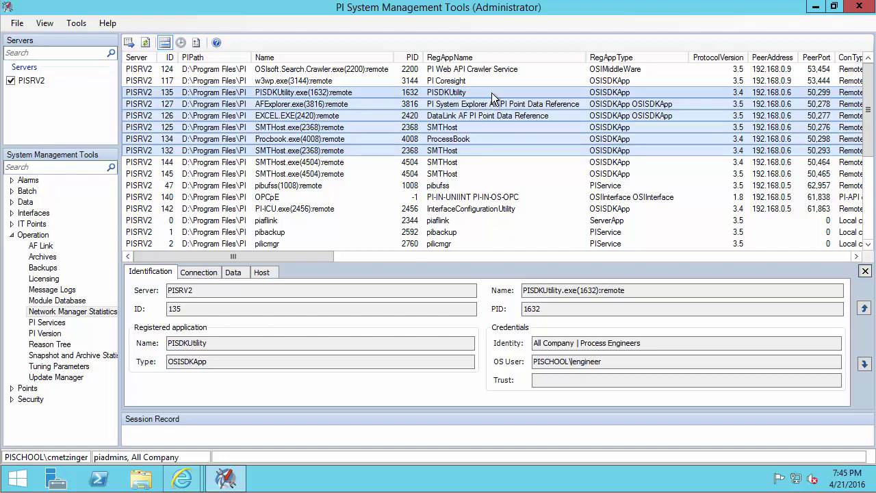
drag(475, 90, 511, 77)
mouse_move(425, 104)
mouse_down()
mouse_move(373, 104)
mouse_move(380, 127)
mouse_up()
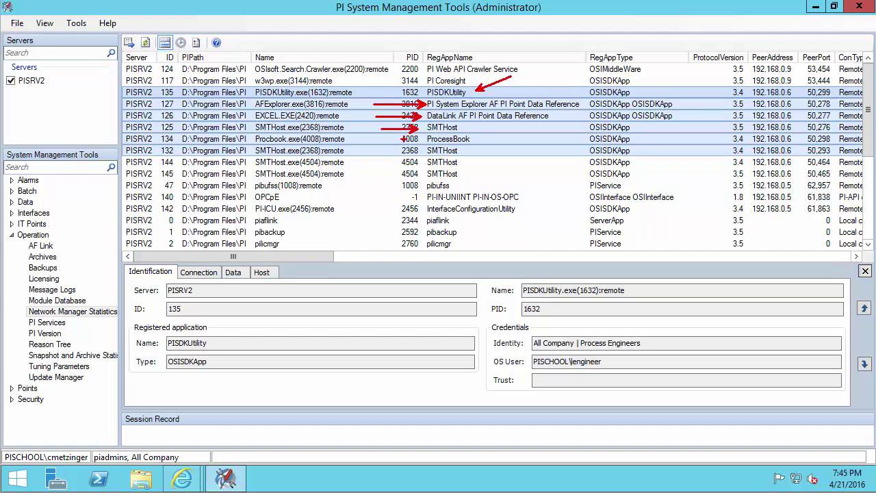
mouse_move(424, 150)
mouse_down()
mouse_move(382, 150)
mouse_move(385, 139)
mouse_up()
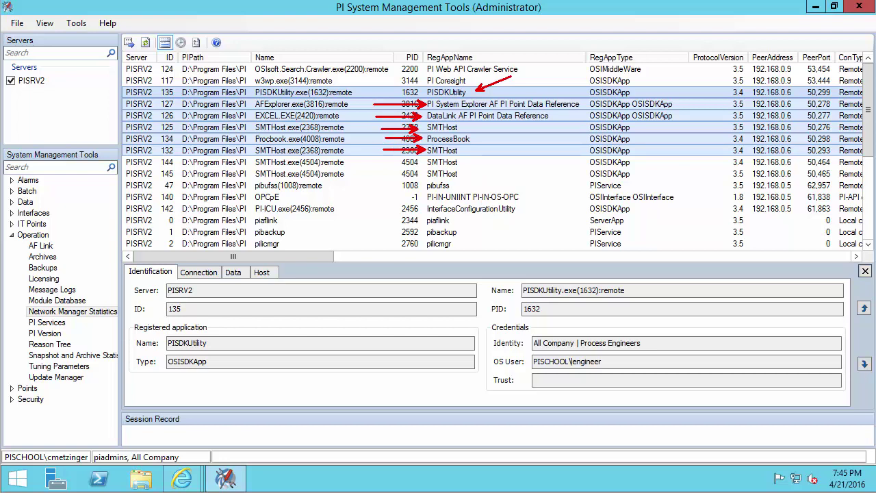
key(Escape)
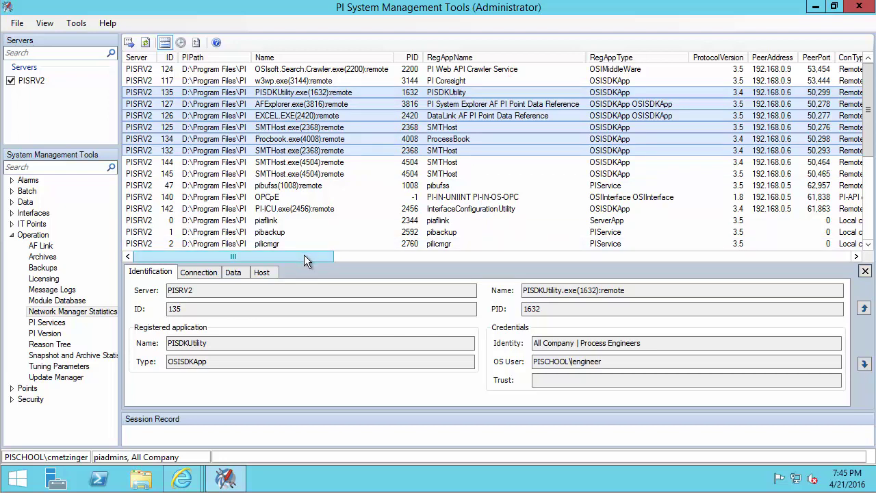
Examine the Identity and OSUser values of the selected client connections.
drag(310, 254, 747, 252)
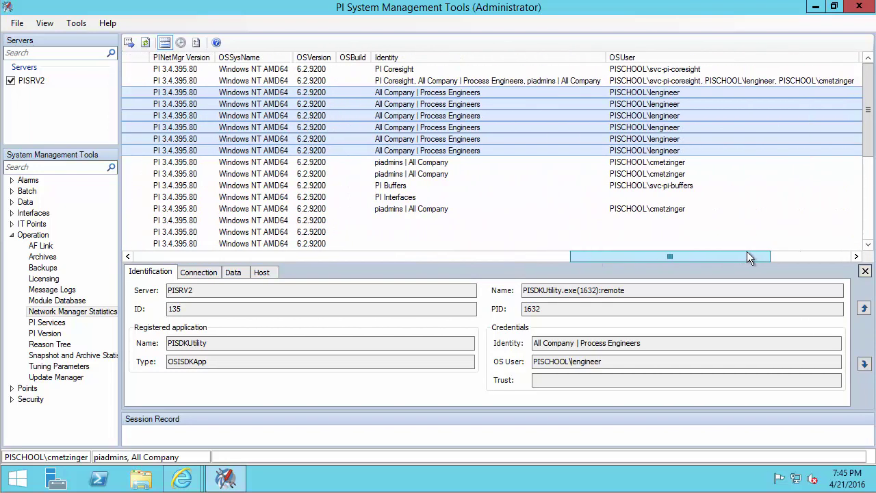
drag(728, 209, 619, 134)
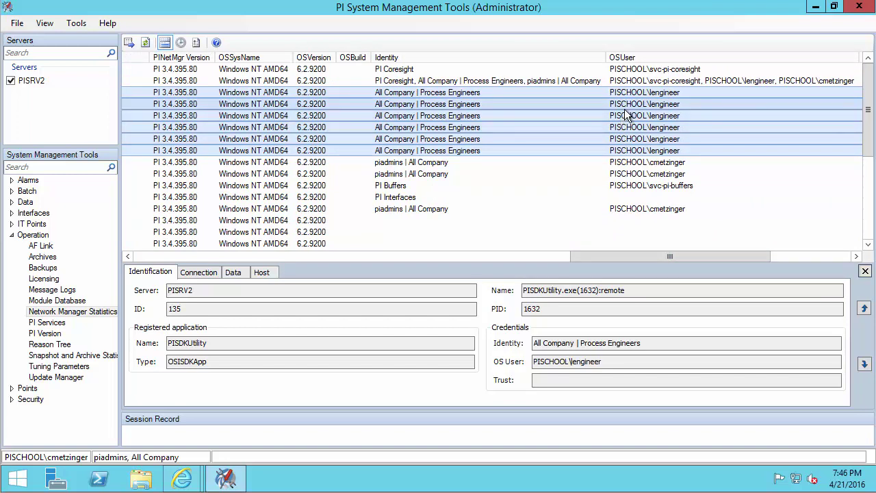
drag(643, 58, 675, 39)
drag(409, 57, 448, 33)
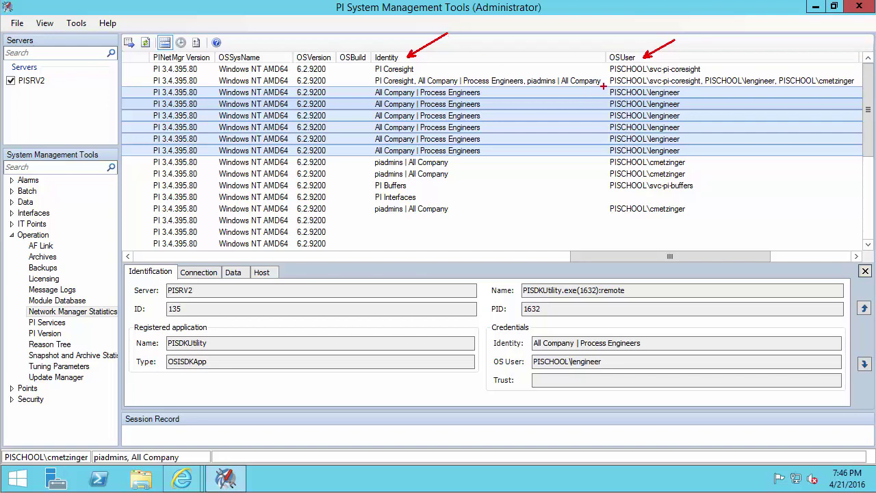
mouse_move(603, 86)
mouse_down()
mouse_move(621, 117)
mouse_move(682, 157)
mouse_up()
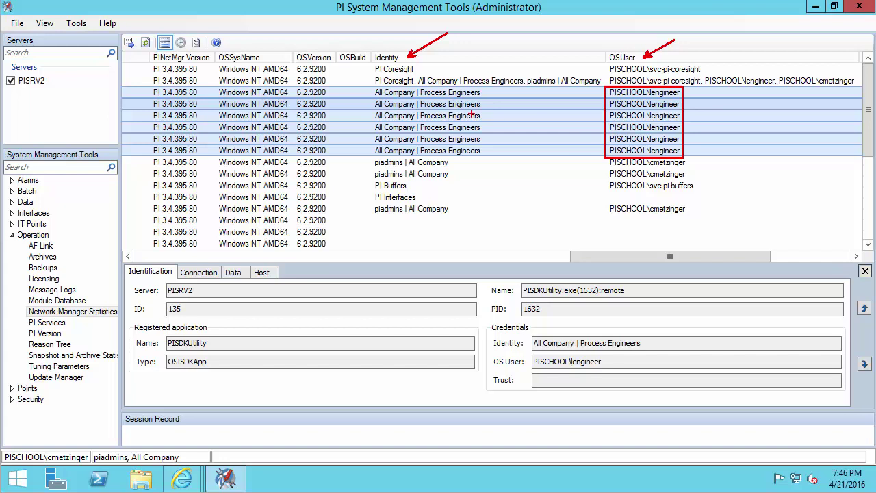
mouse_move(372, 87)
mouse_down()
mouse_move(444, 150)
mouse_move(487, 159)
mouse_up()
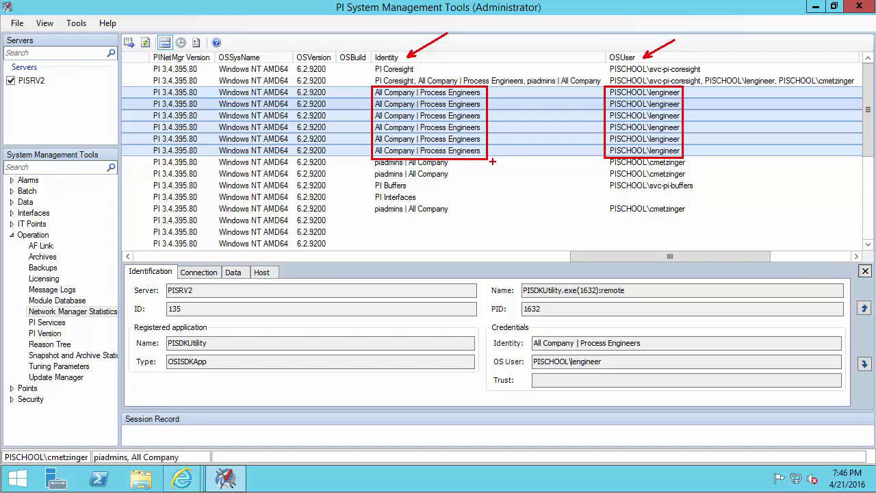
key(Escape)
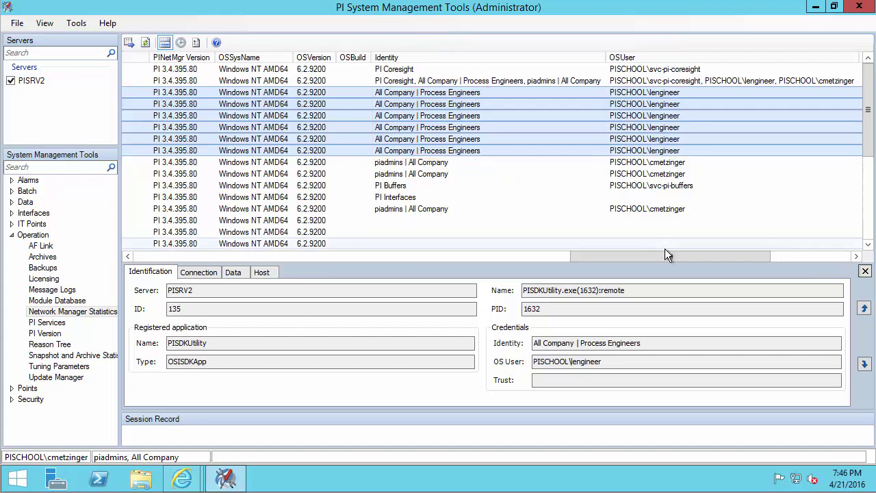
View the details of the PI Web API Crawler Service and PI Coresight connections, examining the Coresight service account and its identity.
drag(668, 255, 195, 250)
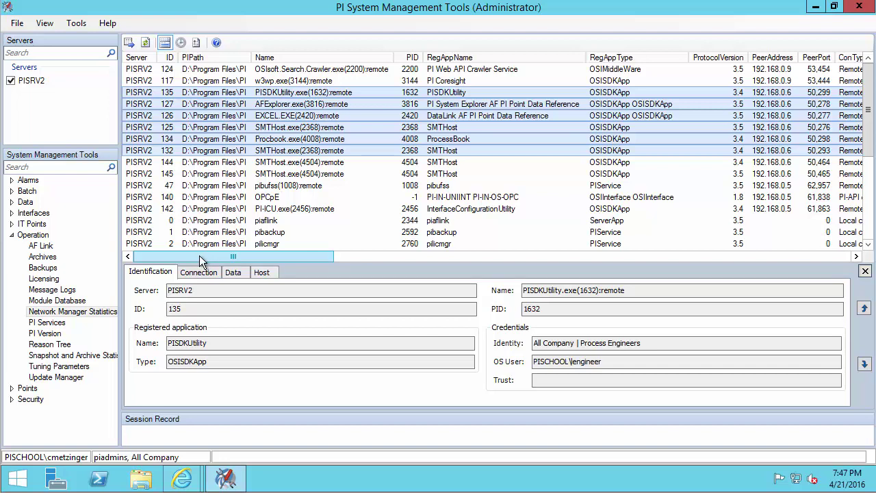
click(277, 70)
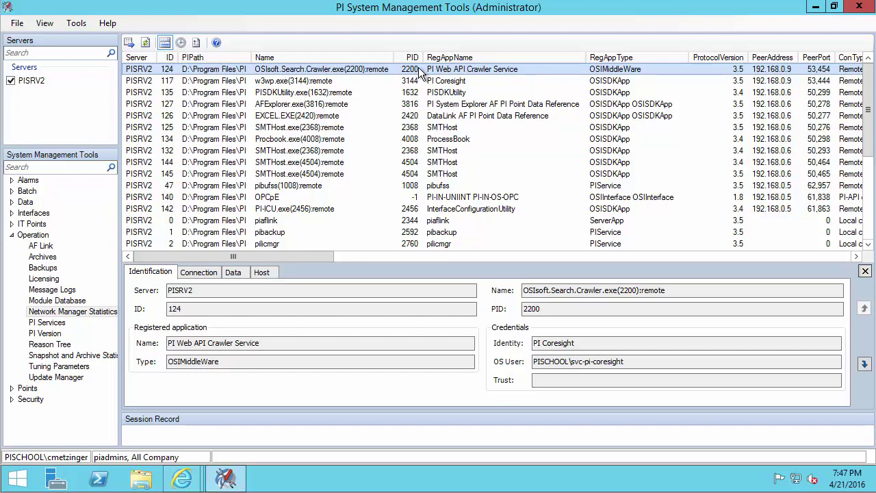
click(361, 81)
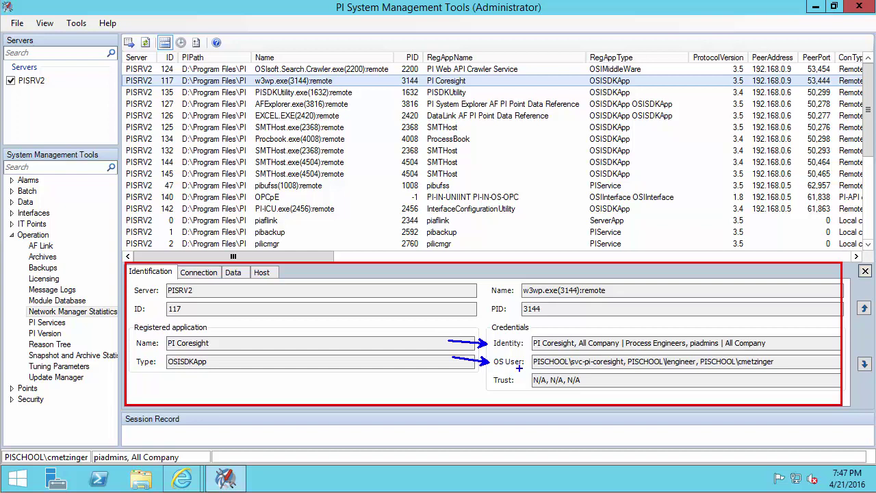
mouse_move(528, 354)
mouse_down()
mouse_move(553, 373)
mouse_move(625, 373)
mouse_up()
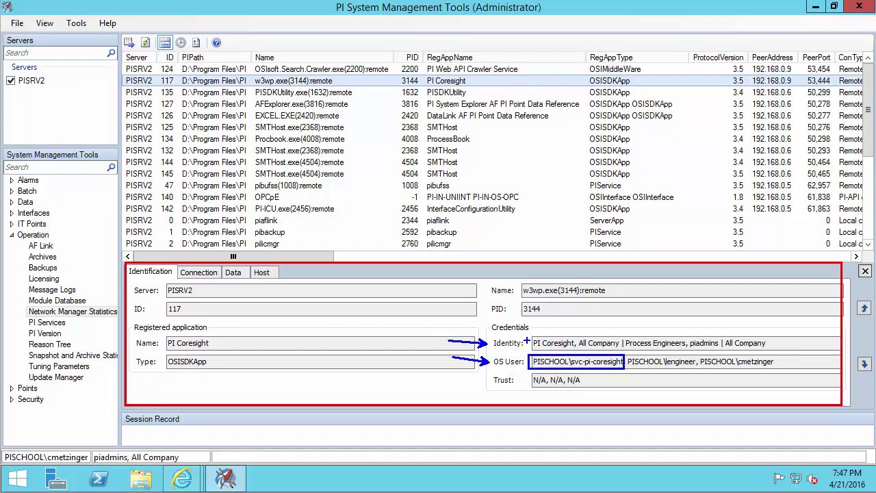
drag(527, 337, 578, 354)
key(Escape)
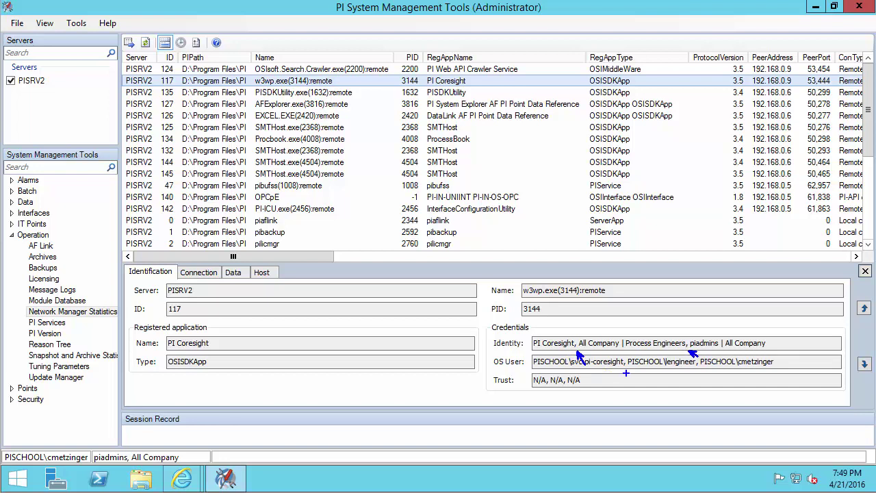
Match the remaining OS users of the PI Coresight connection with their identities in the credentials.
click(627, 372)
key(Escape)
mouse_move(624, 355)
mouse_down()
mouse_move(675, 375)
mouse_move(699, 373)
mouse_up()
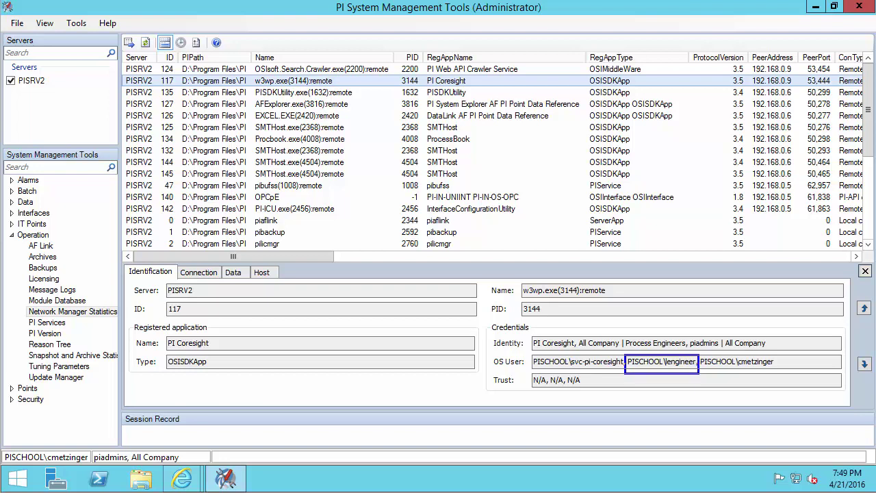
mouse_move(576, 336)
mouse_down()
mouse_move(608, 352)
mouse_move(688, 353)
mouse_up()
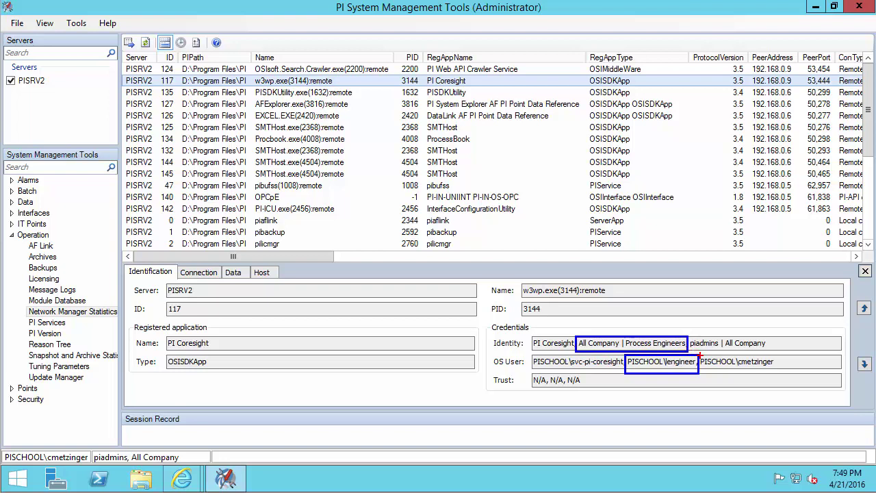
mouse_move(701, 355)
mouse_down()
mouse_move(719, 369)
mouse_move(776, 370)
mouse_up()
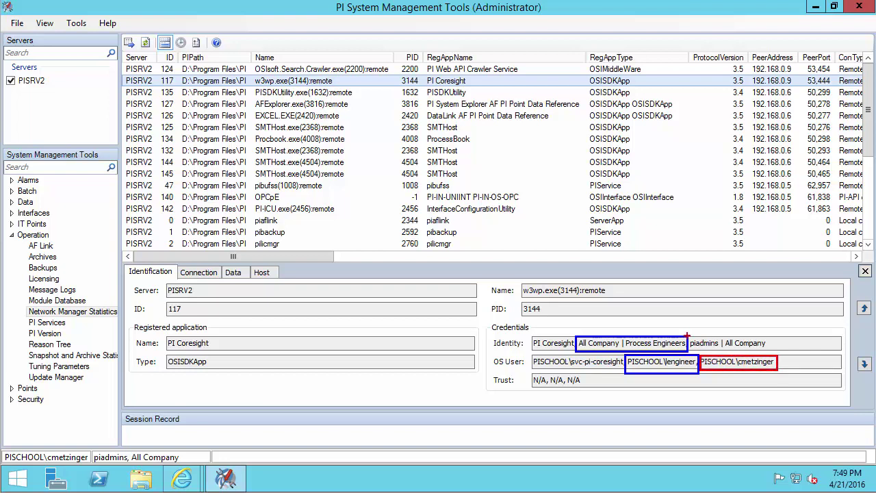
mouse_move(686, 336)
mouse_down()
mouse_move(720, 349)
mouse_move(767, 350)
mouse_up()
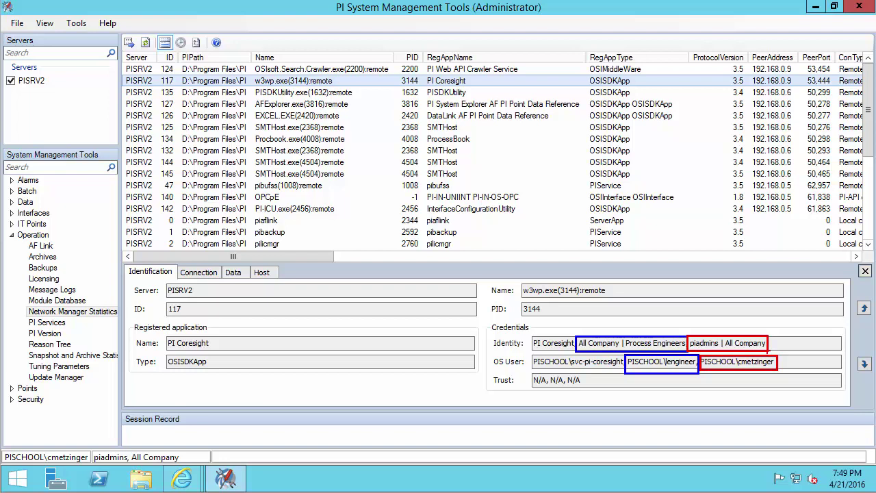
key(Escape)
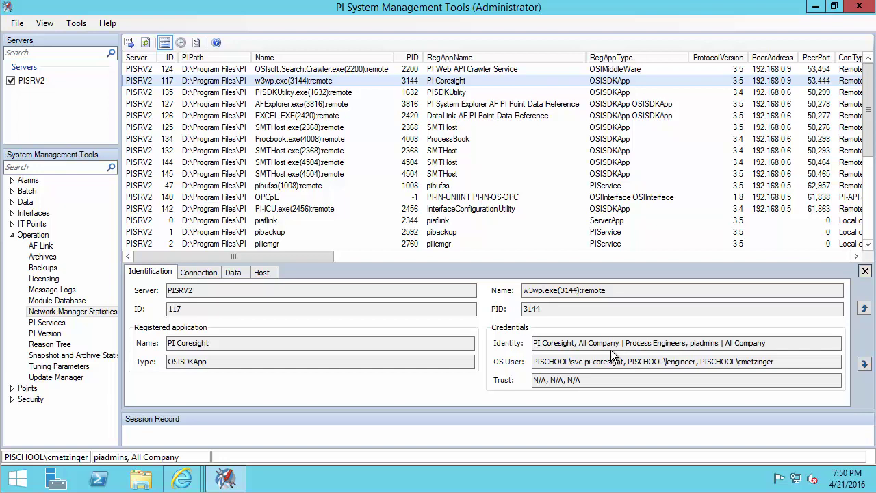
Select the pibufss, OPCpE and PI-ICU.exe connections and compare their Identity and OSUser values.
click(320, 188)
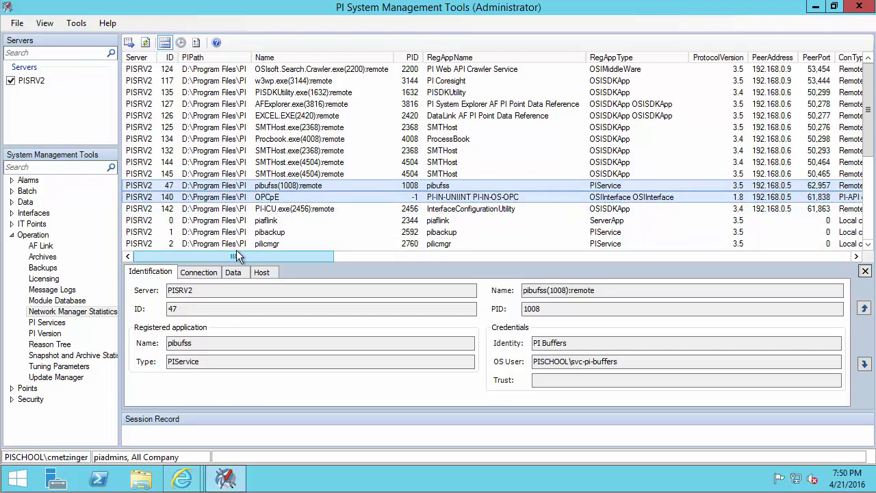
ctrl+click(320, 208)
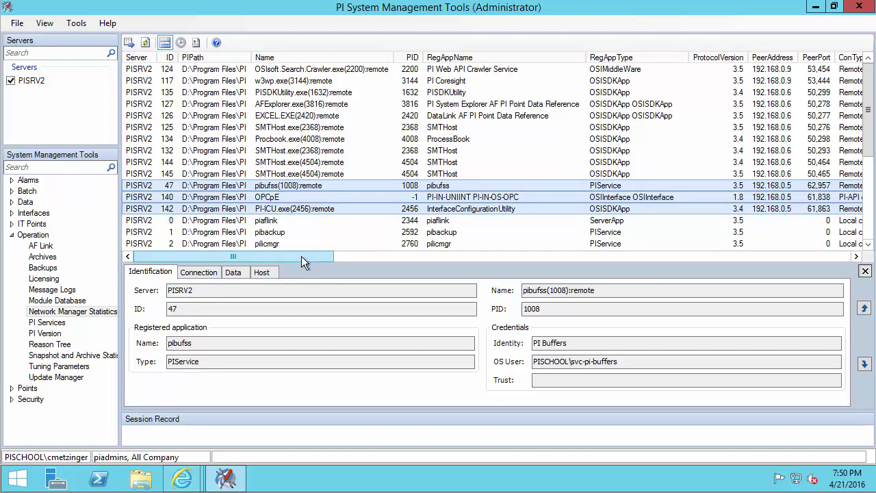
drag(298, 258, 720, 275)
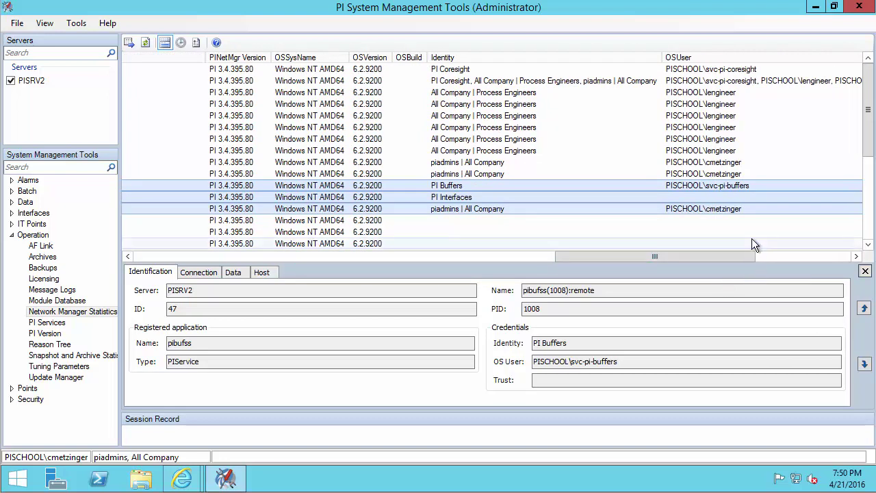
mouse_move(663, 178)
mouse_down()
mouse_move(714, 194)
mouse_move(754, 193)
mouse_up()
drag(426, 179, 471, 192)
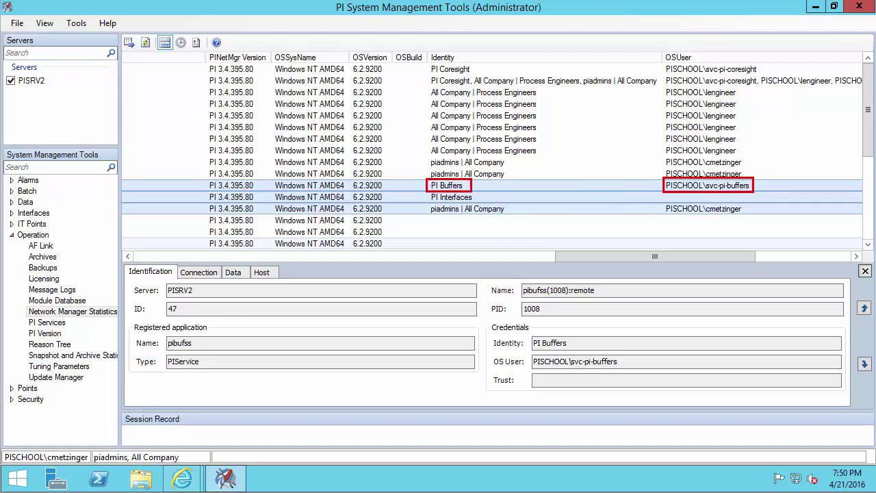
drag(660, 203, 745, 215)
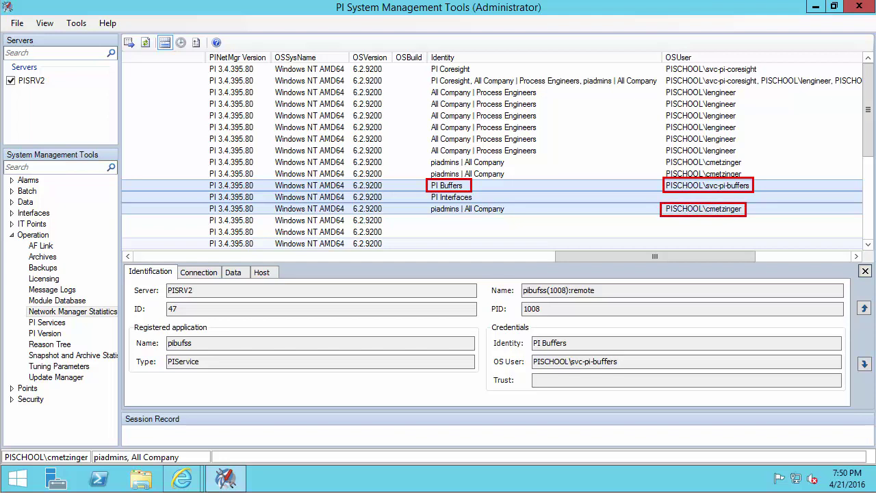
drag(425, 203, 509, 216)
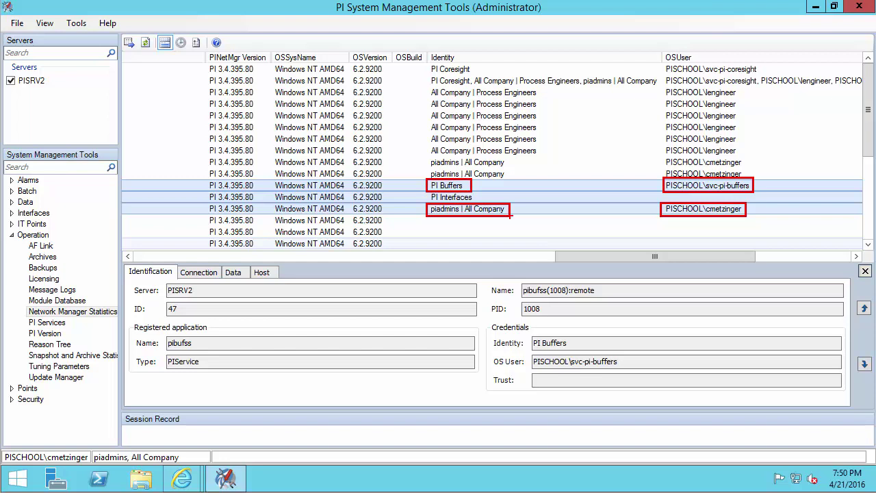
drag(479, 194, 519, 182)
drag(655, 196, 759, 198)
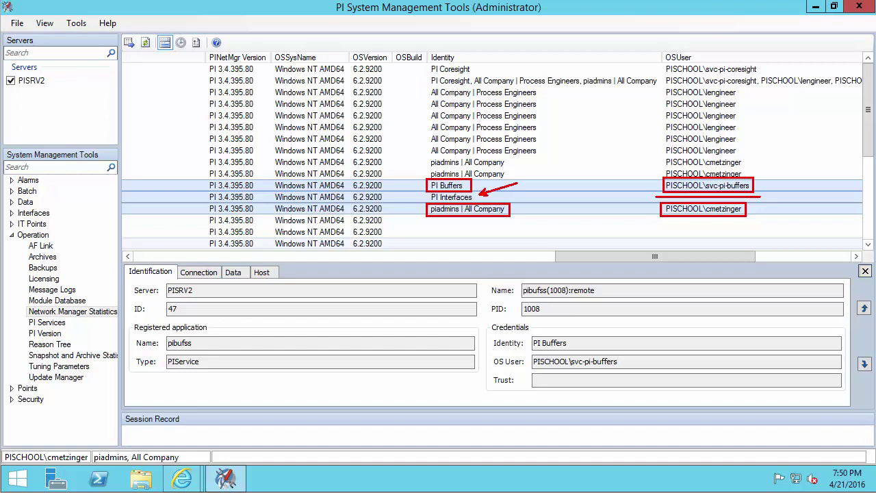
key(Escape)
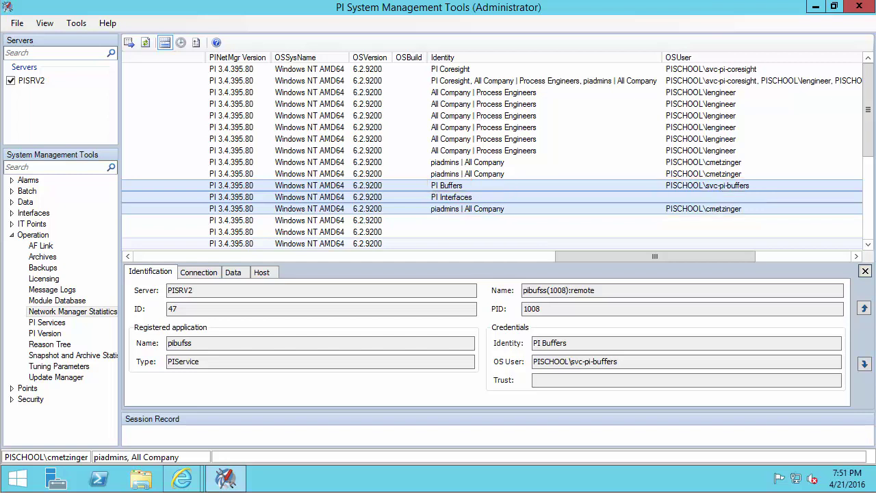
Examine the Trust value of the OPCpE interface connection.
click(854, 257)
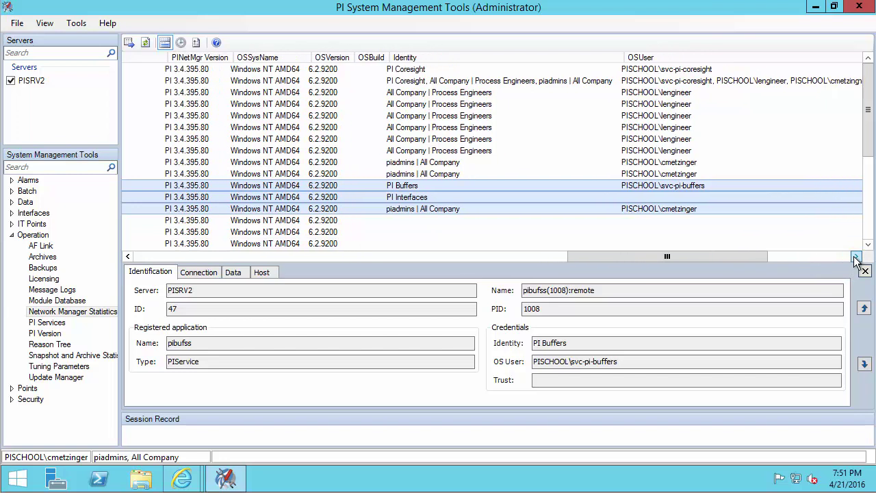
drag(855, 258, 854, 257)
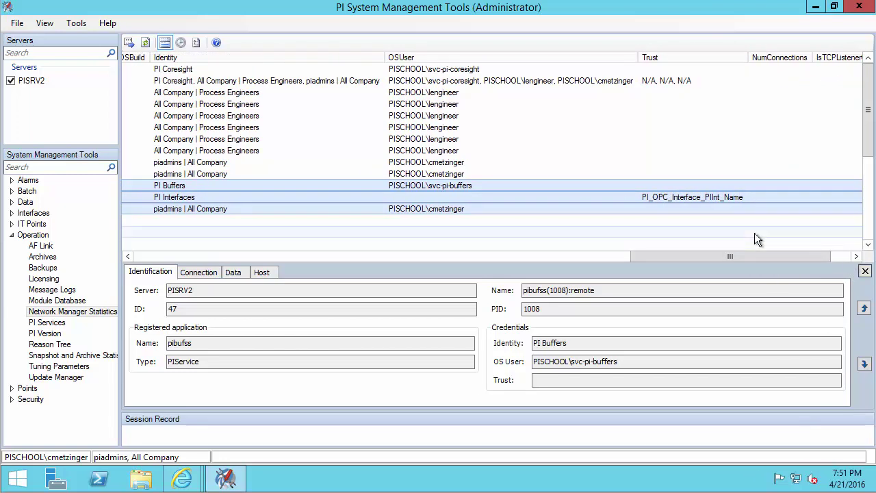
drag(635, 190, 668, 203)
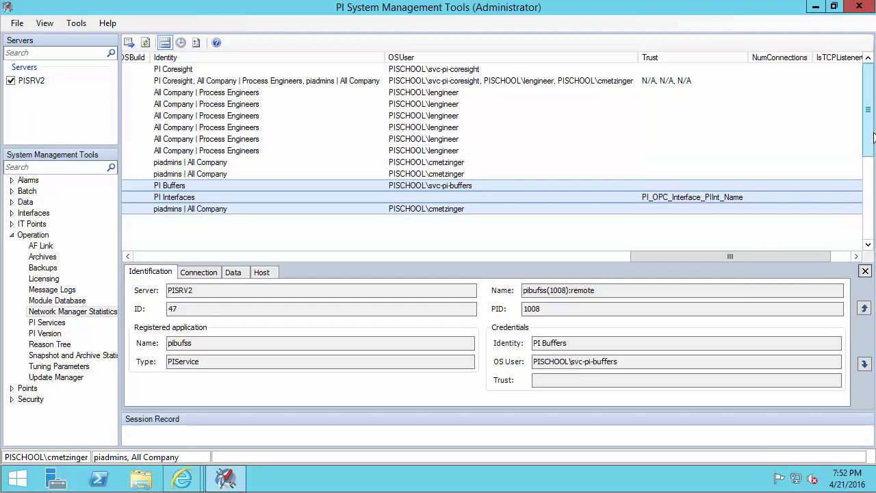
scroll(873, 158, down, 1)
scroll(867, 133, up, 1)
View the PI identities under Identities, Users, & Groups and examine the PIWorld identity.
click(12, 400)
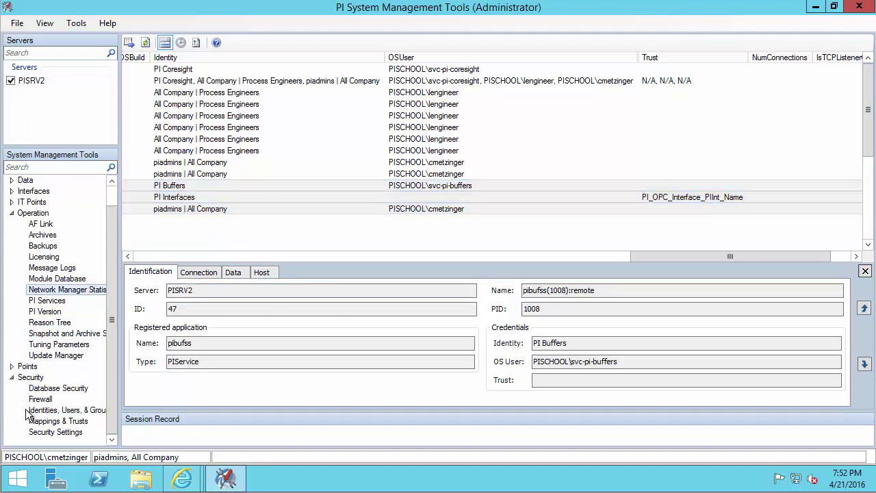
click(47, 412)
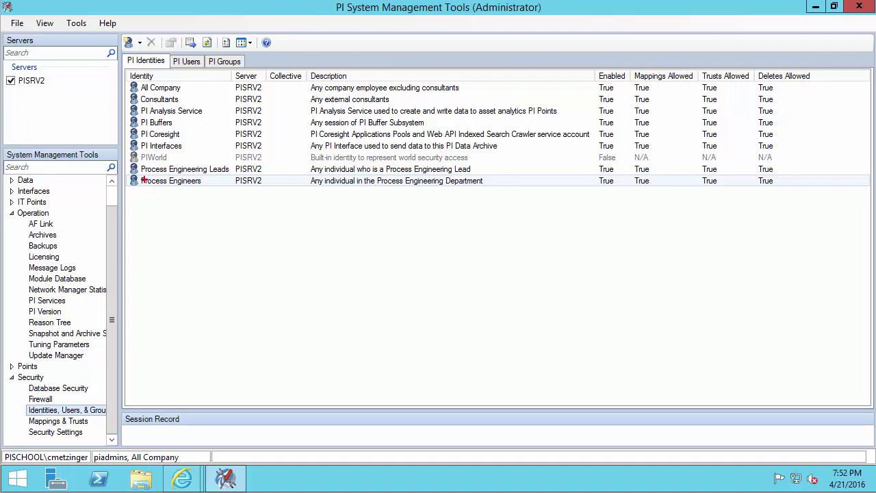
drag(124, 148, 189, 167)
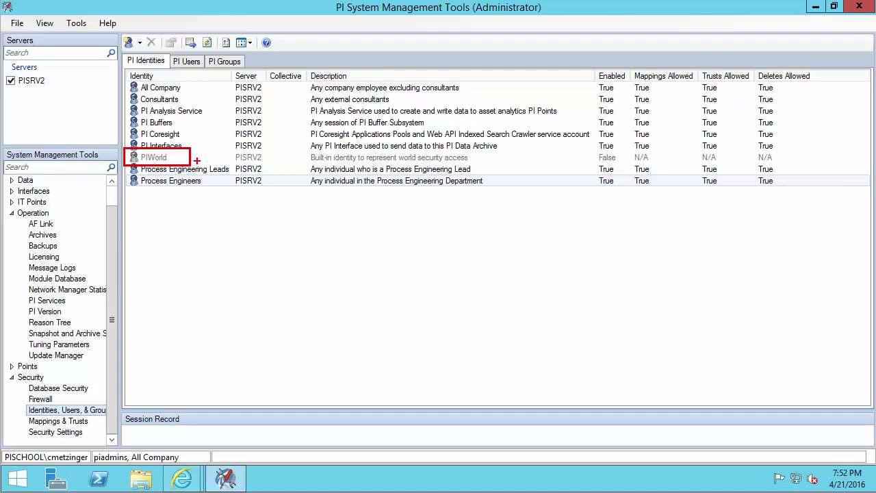
key(Escape)
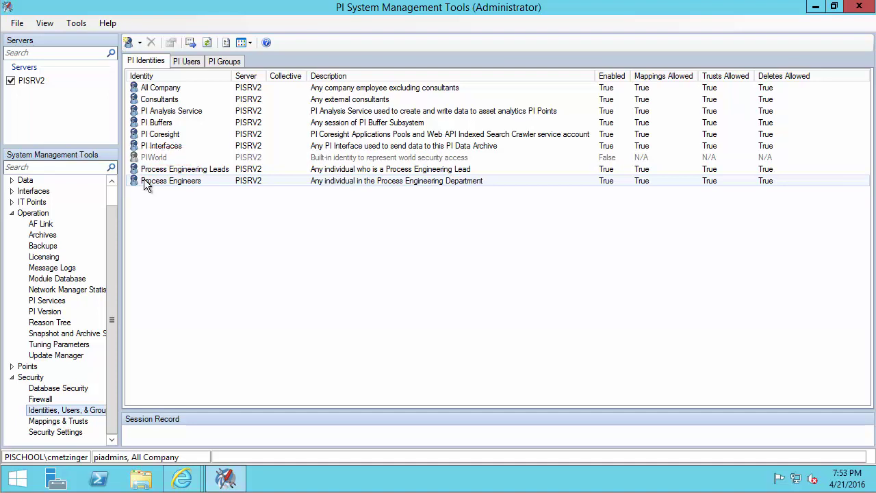
Recheck the PI Interfaces connection's credentials in Network Manager Statistics, and view the table permissions in Database Security.
click(68, 289)
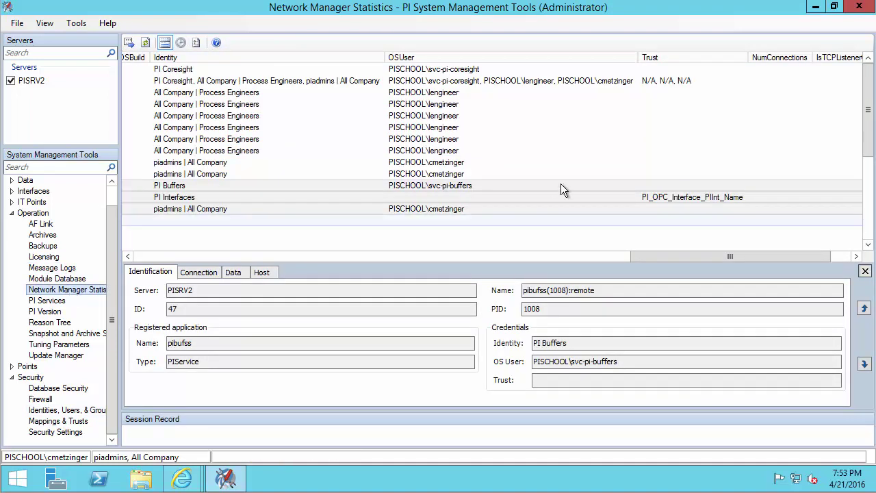
click(515, 194)
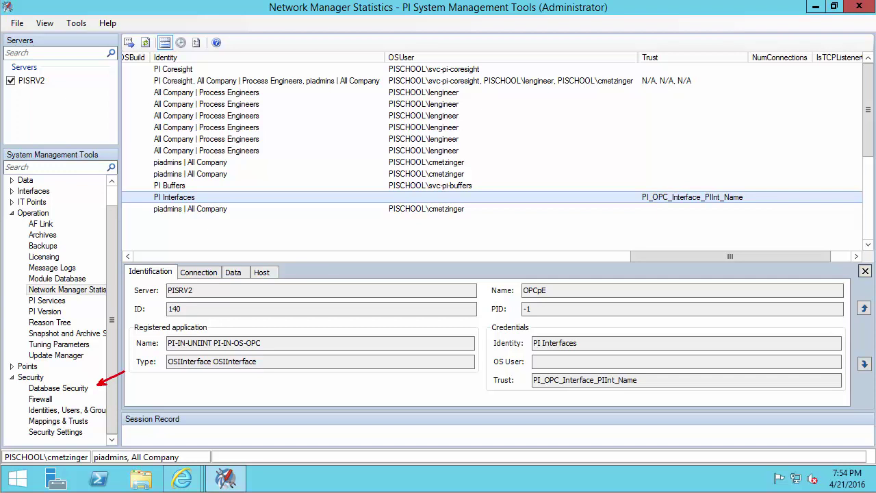
click(68, 388)
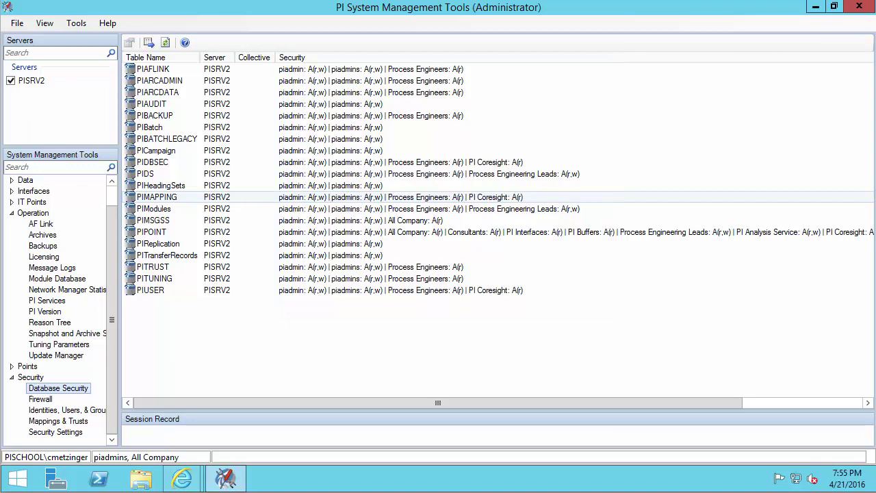
Load the Pump5.Status point in Point Builder and view its security settings.
click(11, 366)
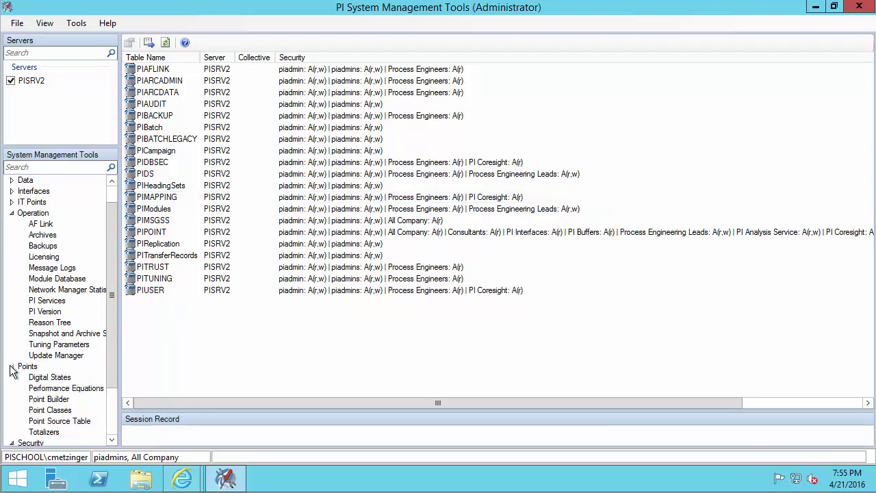
click(48, 399)
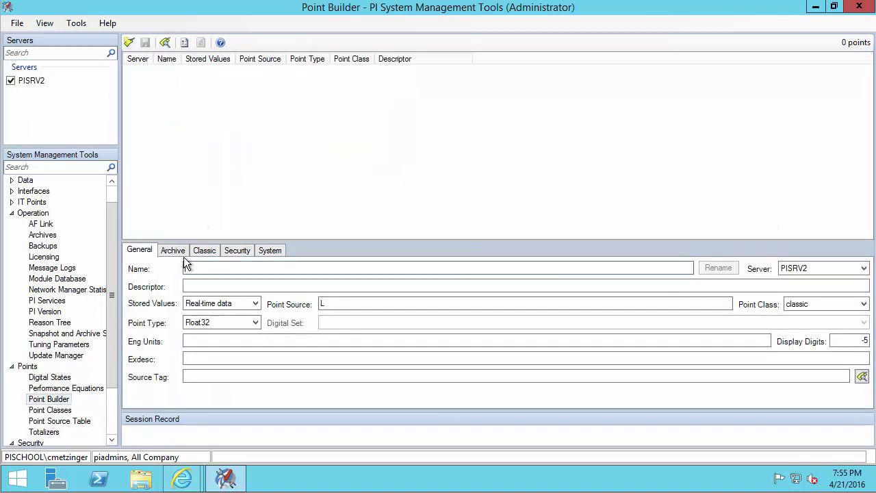
text(Pump5.Status)
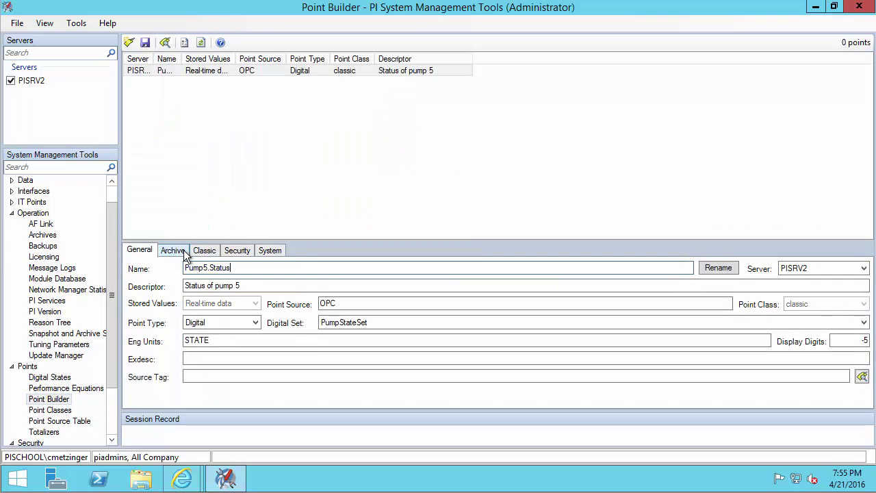
click(228, 251)
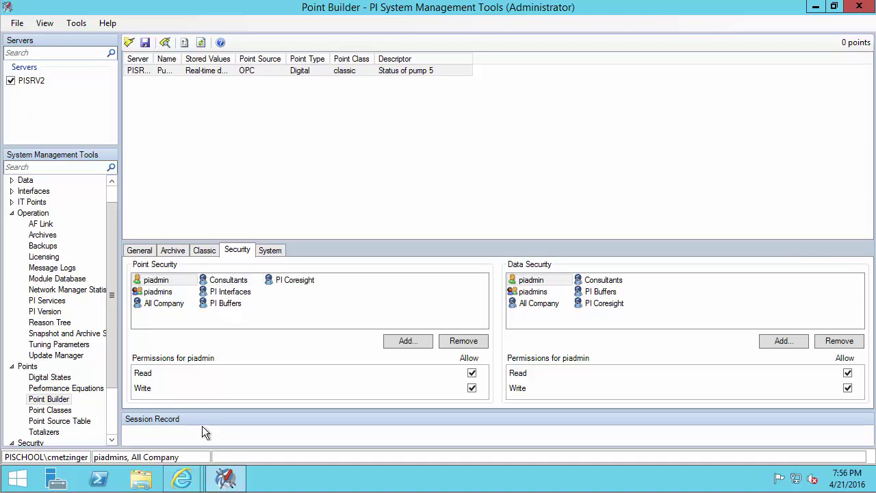
Switch to the PI Live Library page in Internet Explorer and examine the columns of the Task-based access permissions reference table.
click(184, 479)
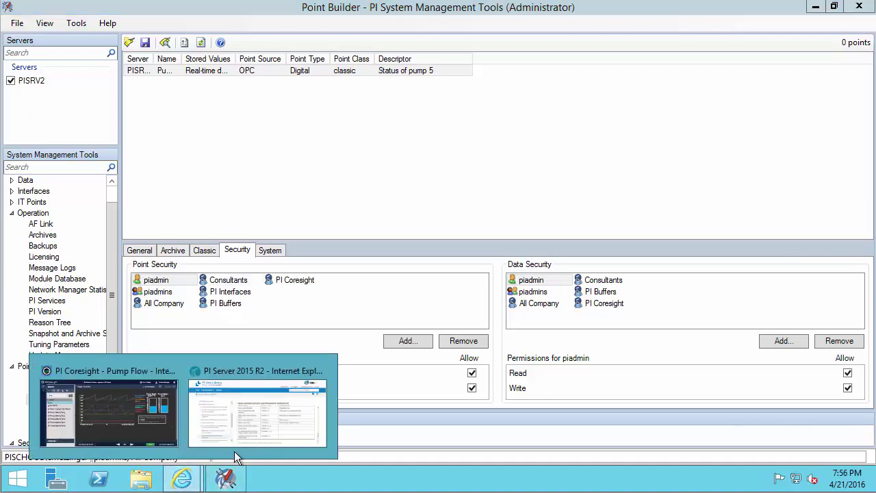
click(246, 427)
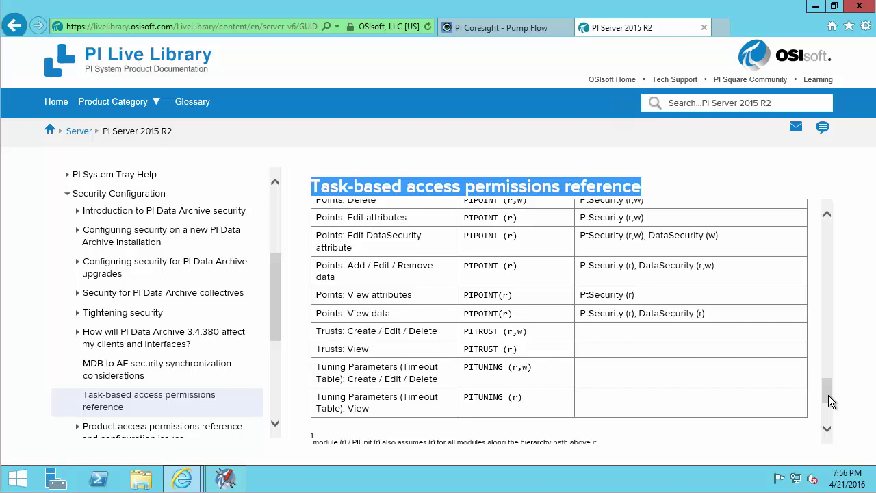
drag(829, 395, 817, 223)
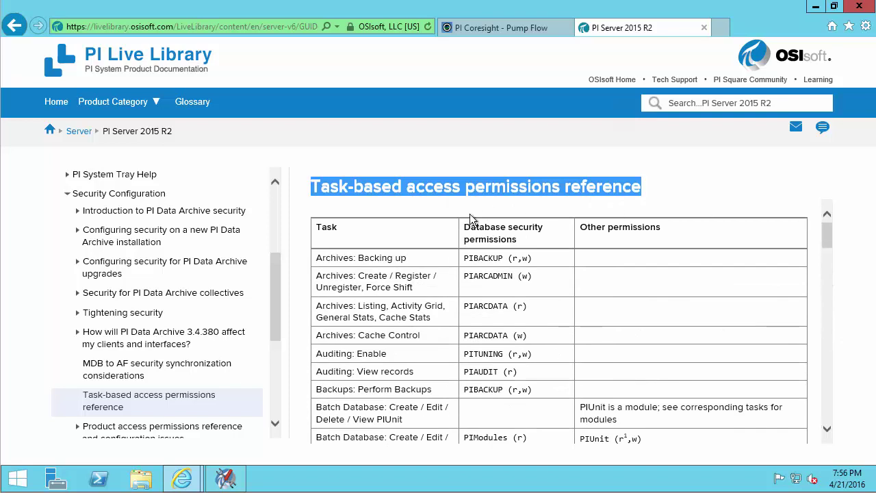
drag(382, 231, 419, 205)
drag(548, 233, 588, 208)
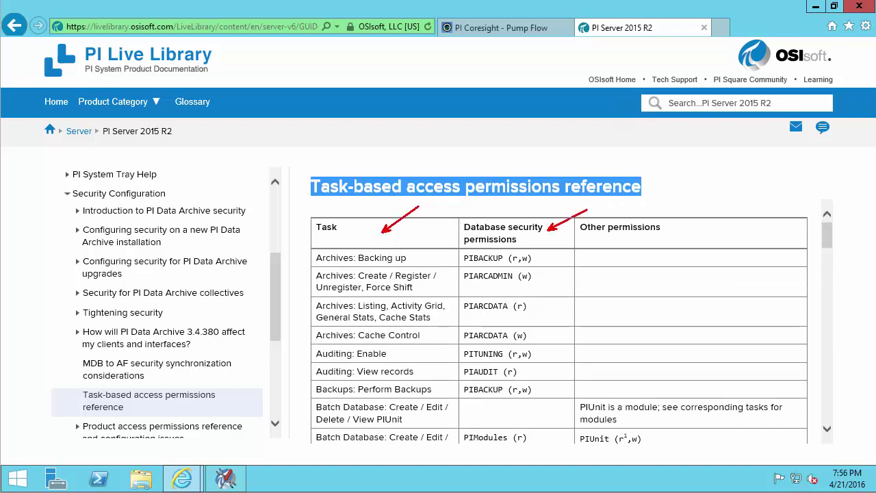
drag(676, 229, 734, 228)
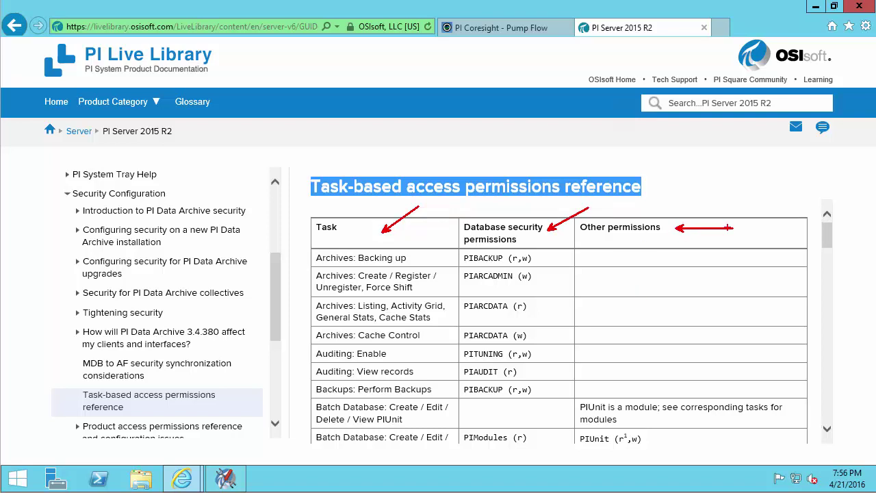
key(Escape)
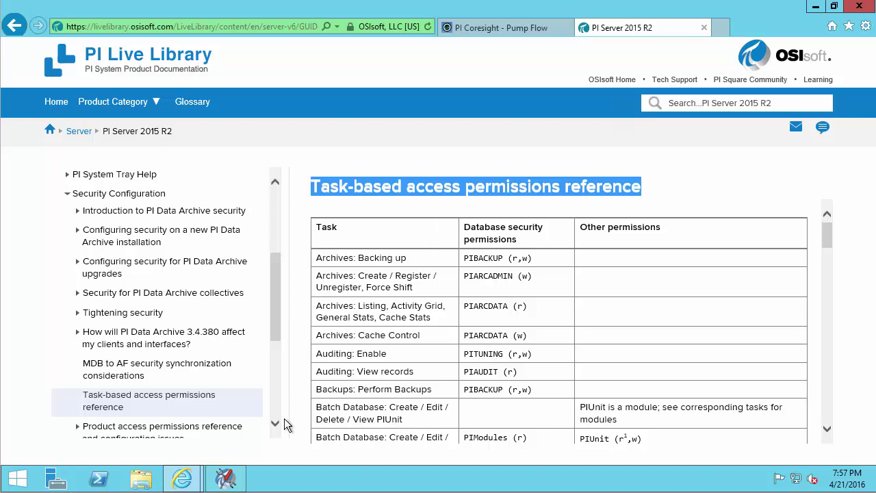
Switch back to PI System Management Tools and review the Pump5.Status Point Security and Data Security permissions.
click(228, 479)
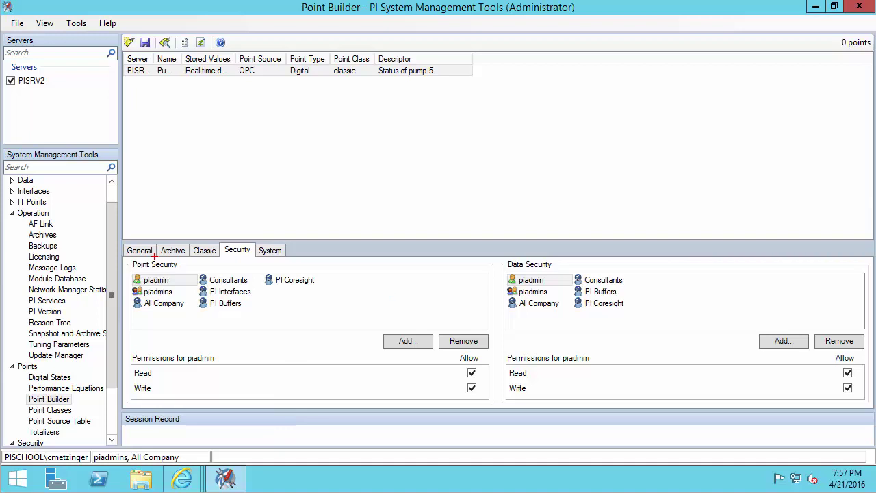
drag(123, 243, 722, 347)
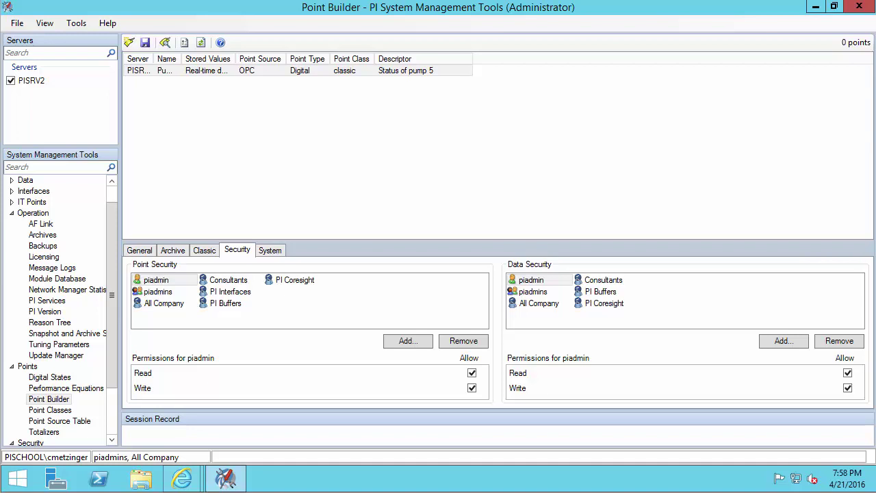
Search the PI message log with the message filter *Unsuccessful*.
click(52, 271)
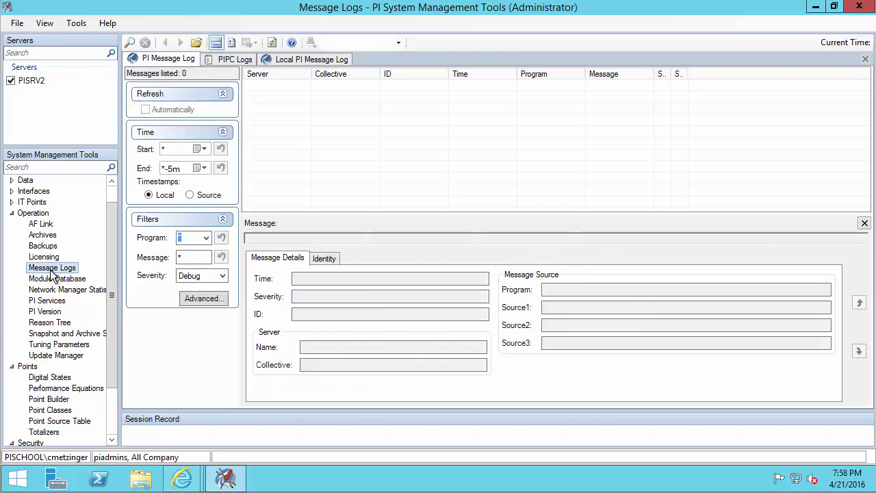
click(189, 256)
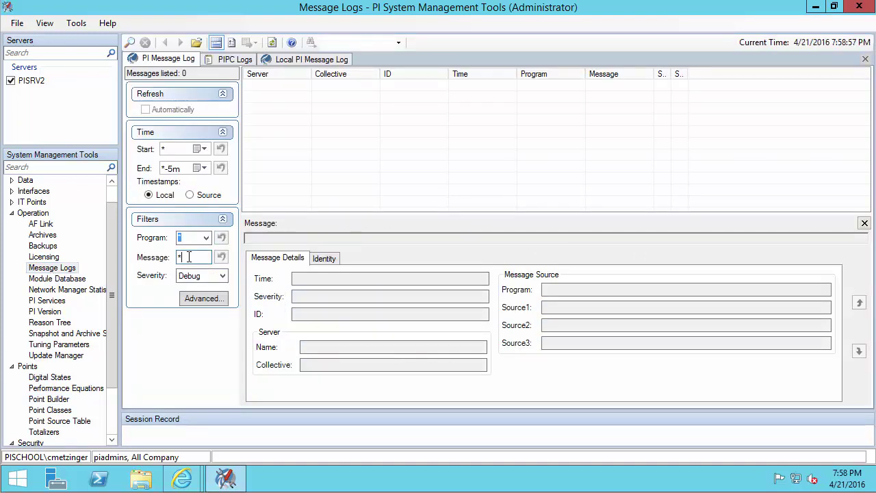
text(Unsucc)
text(essful*)
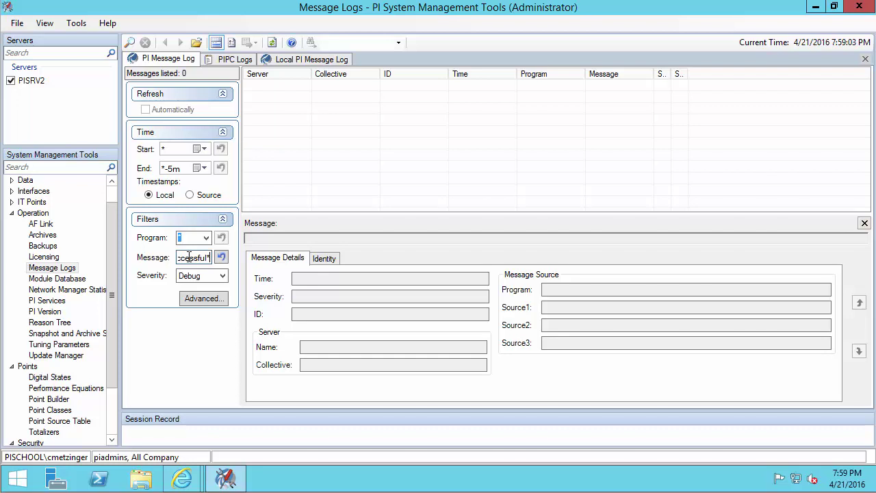
click(134, 43)
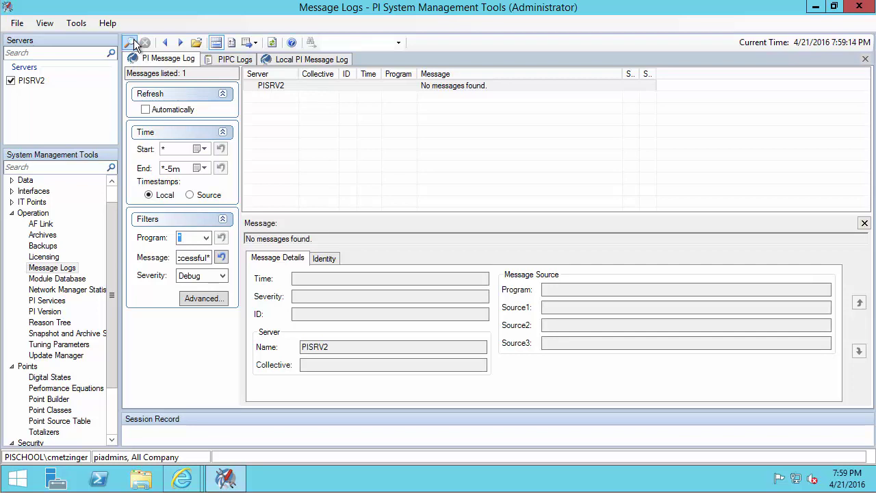
Set the message log end time to *-25m, rerun the search, and widen the Message column to fit its text.
double_click(183, 169)
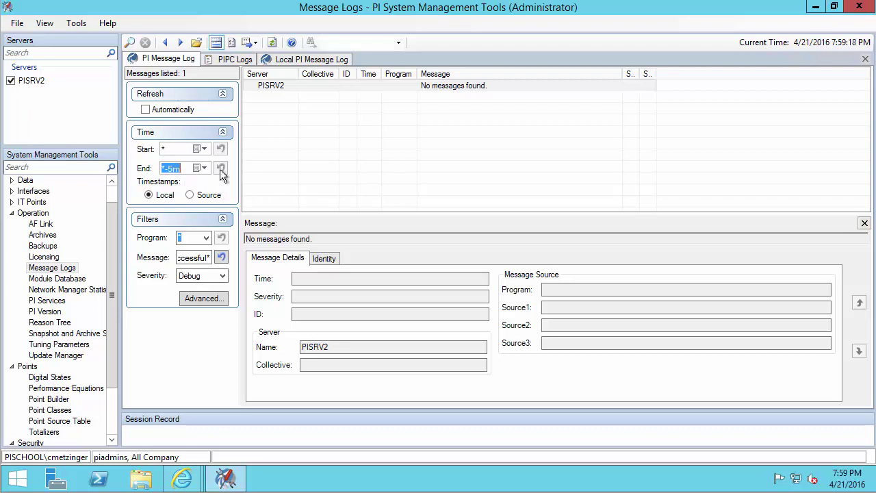
text(*-25m)
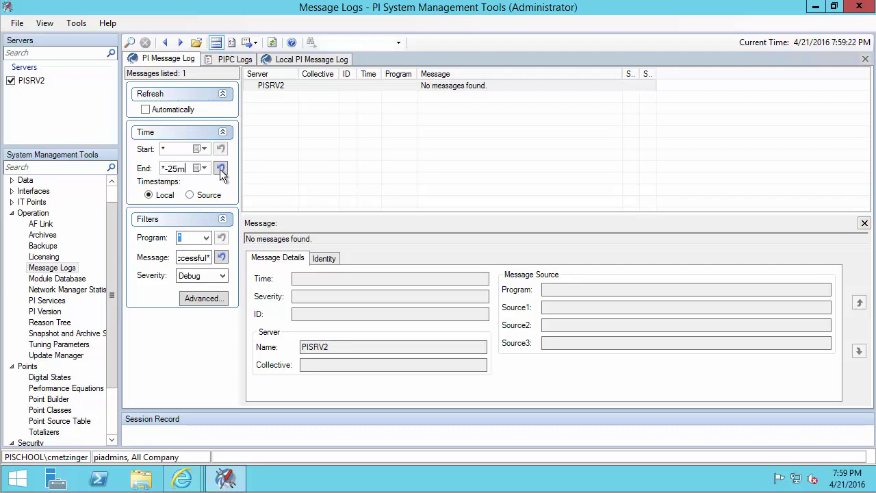
key(Return)
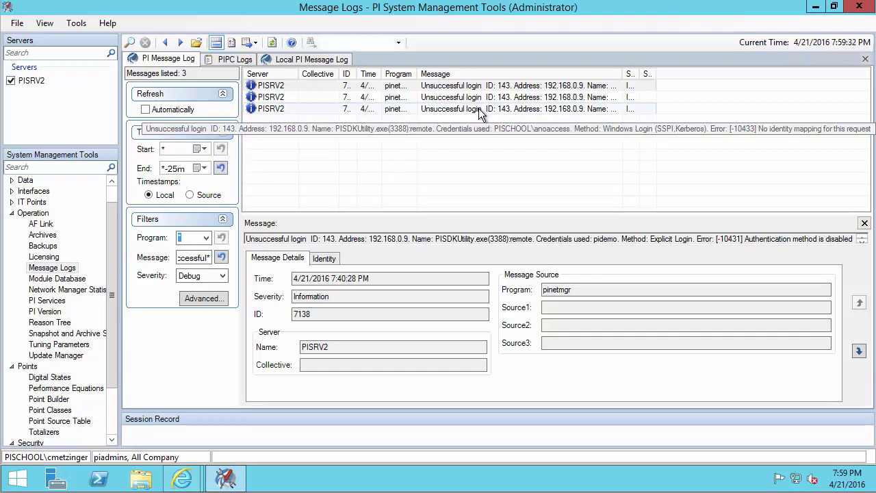
double_click(622, 71)
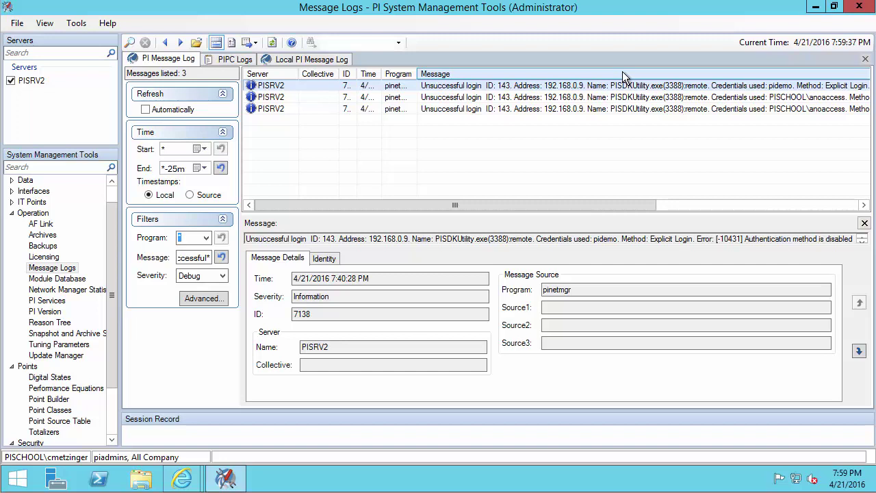
Open the third unsuccessful login message and examine its ID, address, application name, credentials, login method and error.
double_click(621, 108)
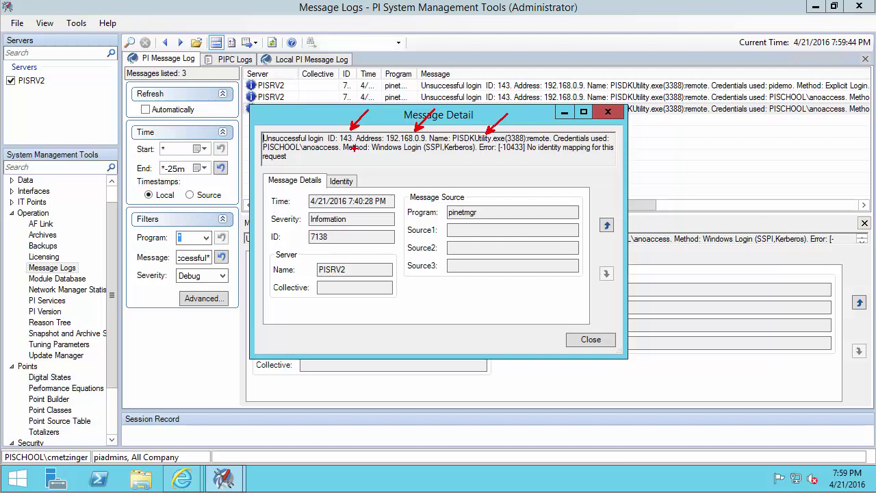
drag(309, 156, 333, 169)
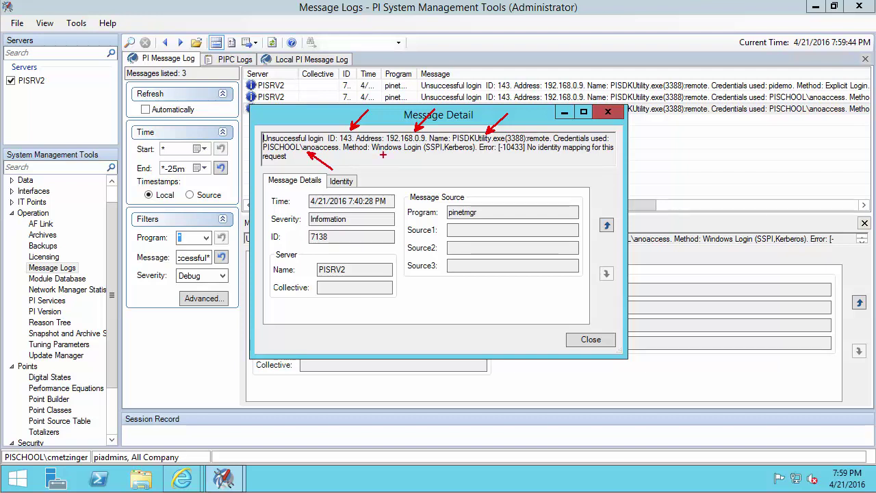
mouse_move(339, 143)
mouse_down()
mouse_move(371, 152)
mouse_move(478, 152)
mouse_up()
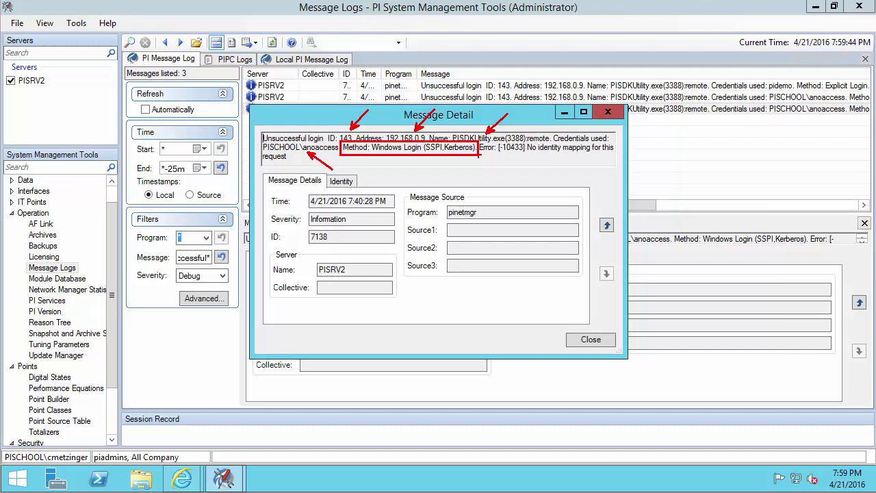
drag(551, 154, 608, 179)
mouse_move(246, 101)
mouse_down()
mouse_move(445, 189)
mouse_move(635, 199)
mouse_up()
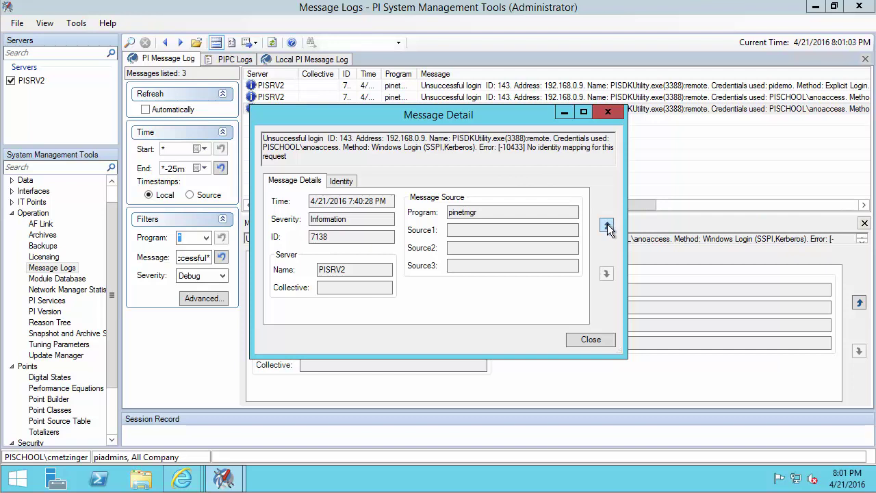
Go back through the two preceding unsuccessful login messages, examine each one's method and error, and close the message detail.
click(607, 224)
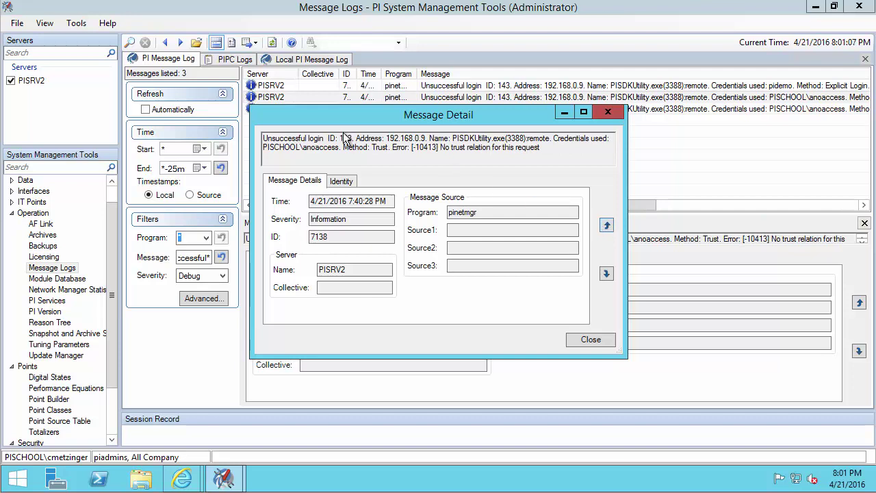
drag(541, 147, 344, 146)
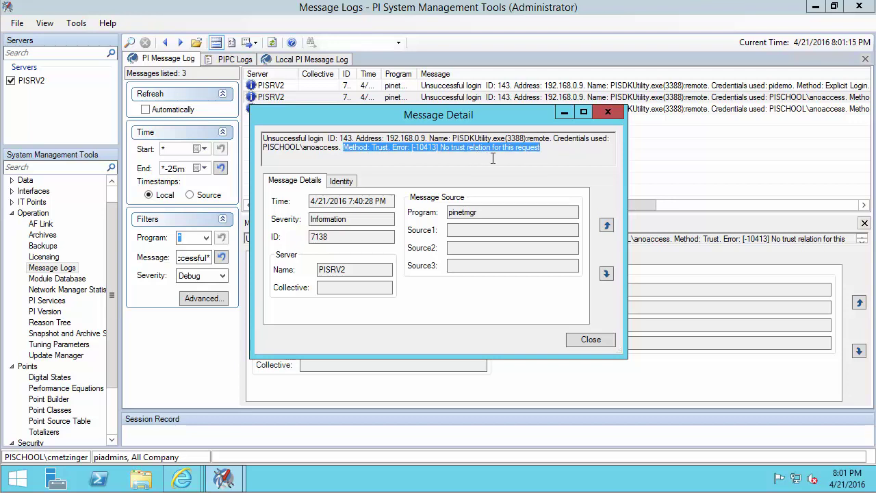
click(607, 226)
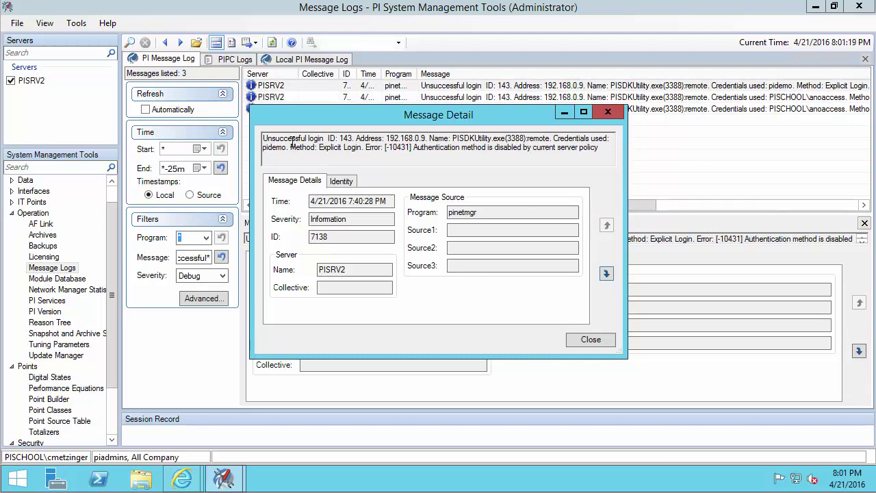
drag(290, 146, 599, 152)
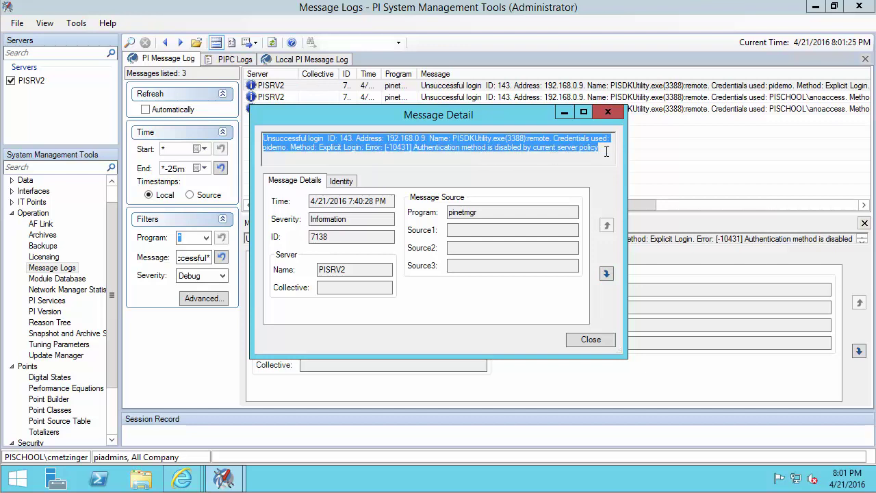
click(605, 152)
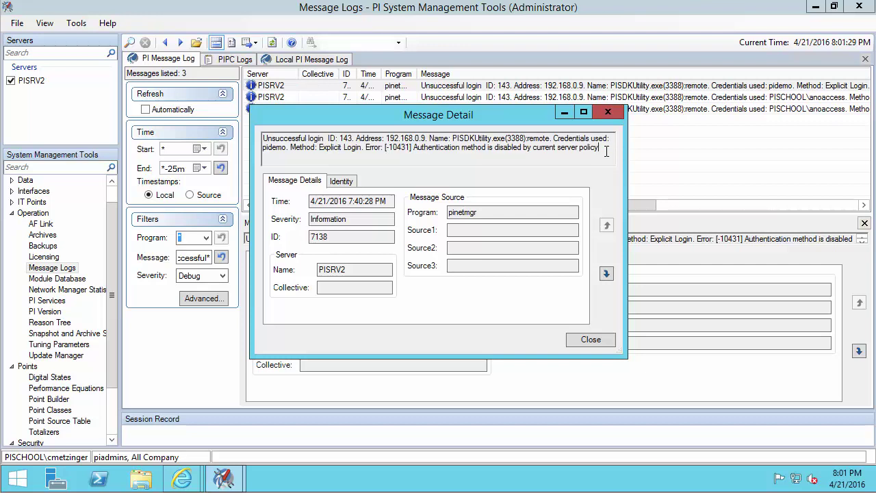
click(608, 112)
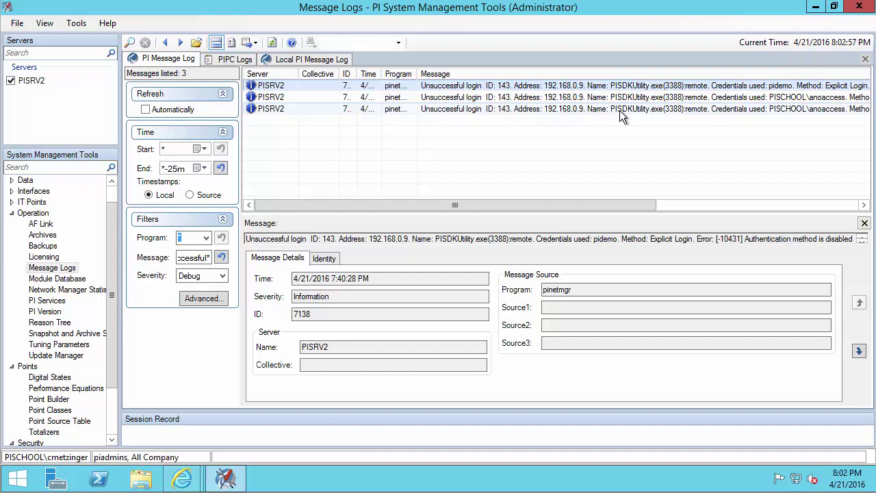
Compare the connection IDs of the three unsuccessful logins, and read the Configure SDK authentication protocols procedure in the Live Library.
drag(484, 74, 513, 122)
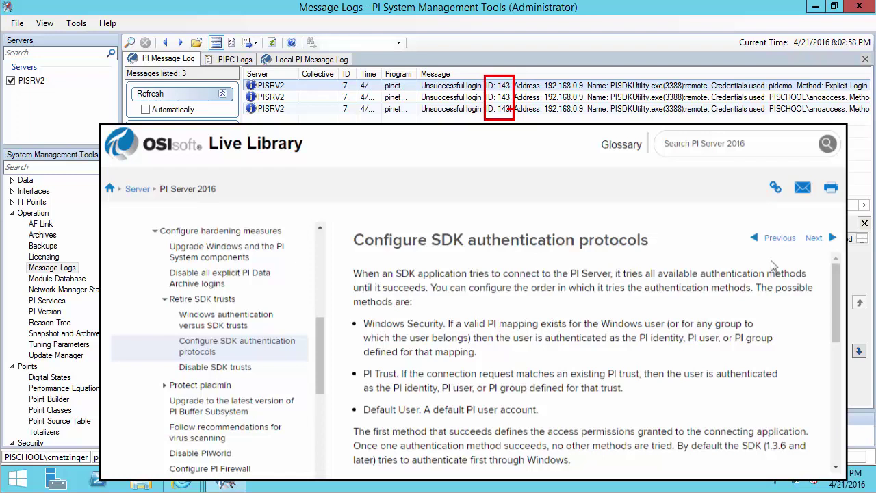
drag(834, 280, 825, 366)
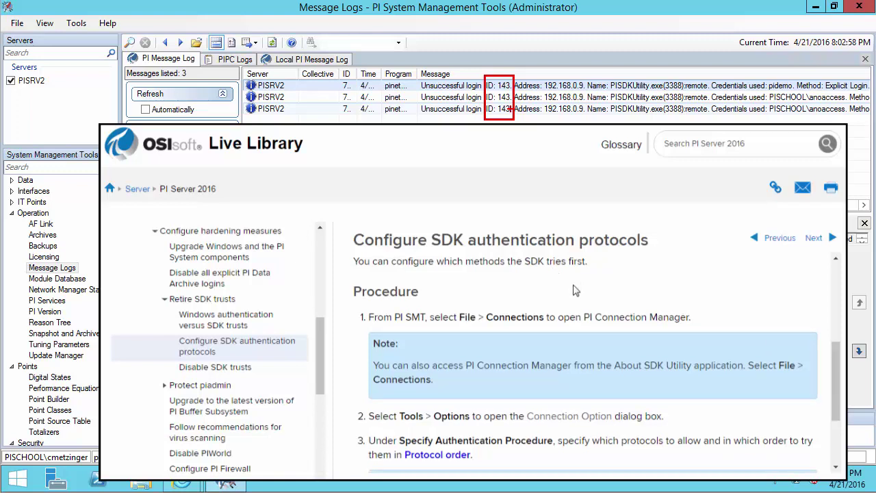
drag(349, 280, 429, 305)
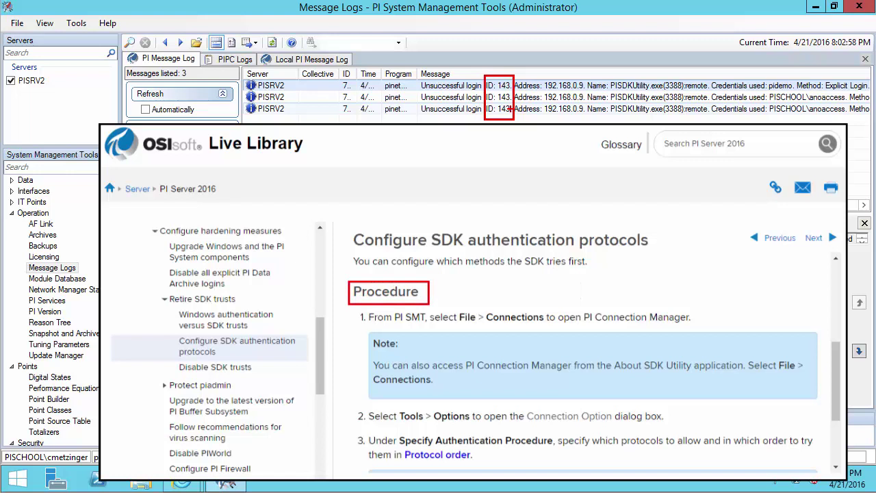